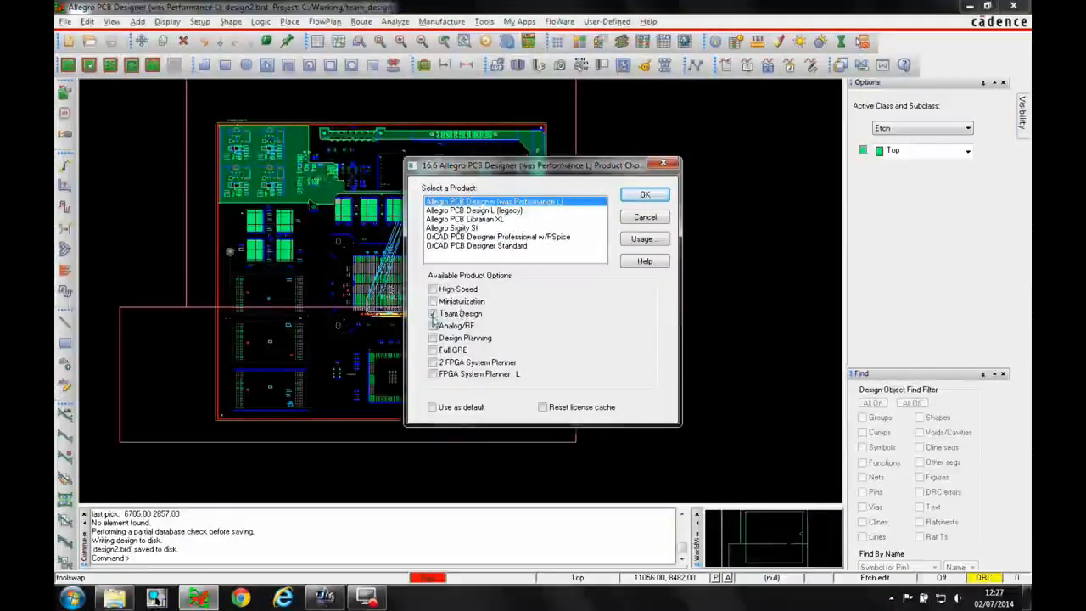
Confirm the product with the Team Design option and open the design partition Workflow Manager
click(643, 196)
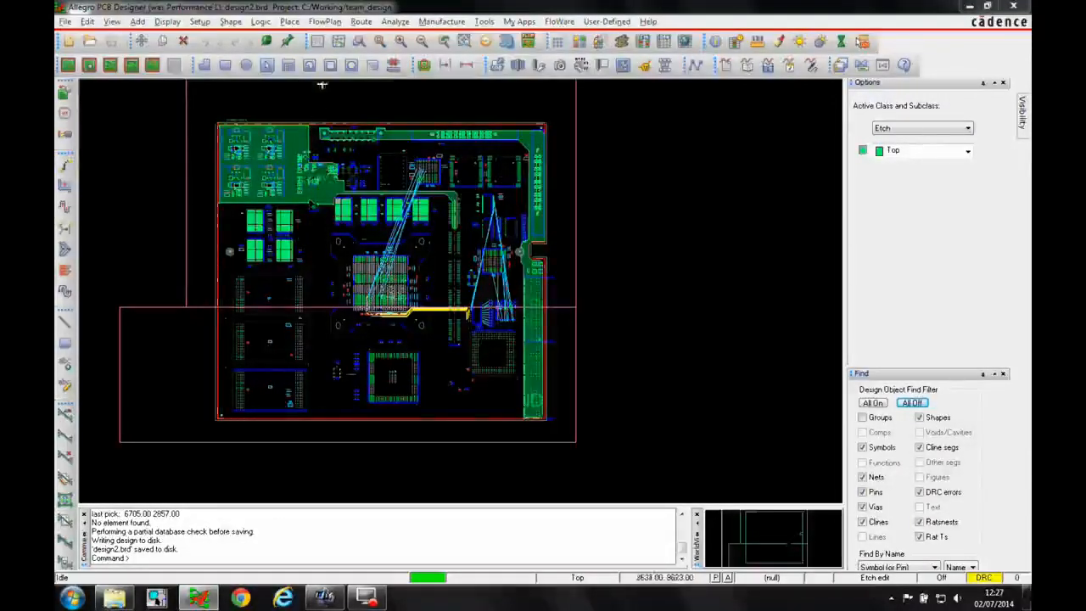
click(289, 21)
mouse_move(339, 179)
click(451, 188)
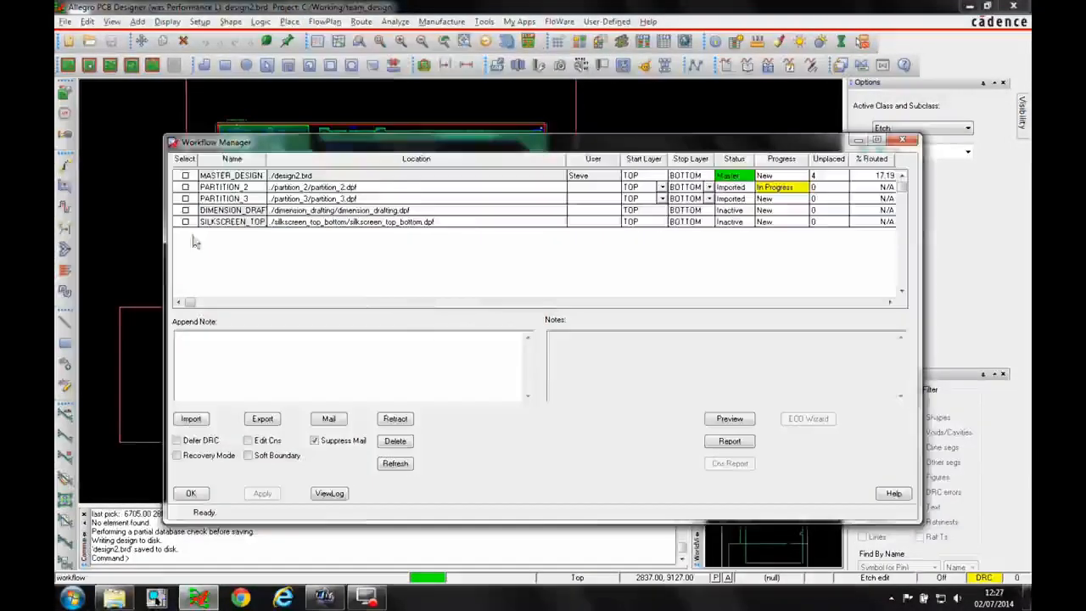
Export PARTITION_2 and PARTITION_3 with Edit Cns enabled, overwriting design2.brd, and close the Workflow Manager
click(185, 186)
click(185, 198)
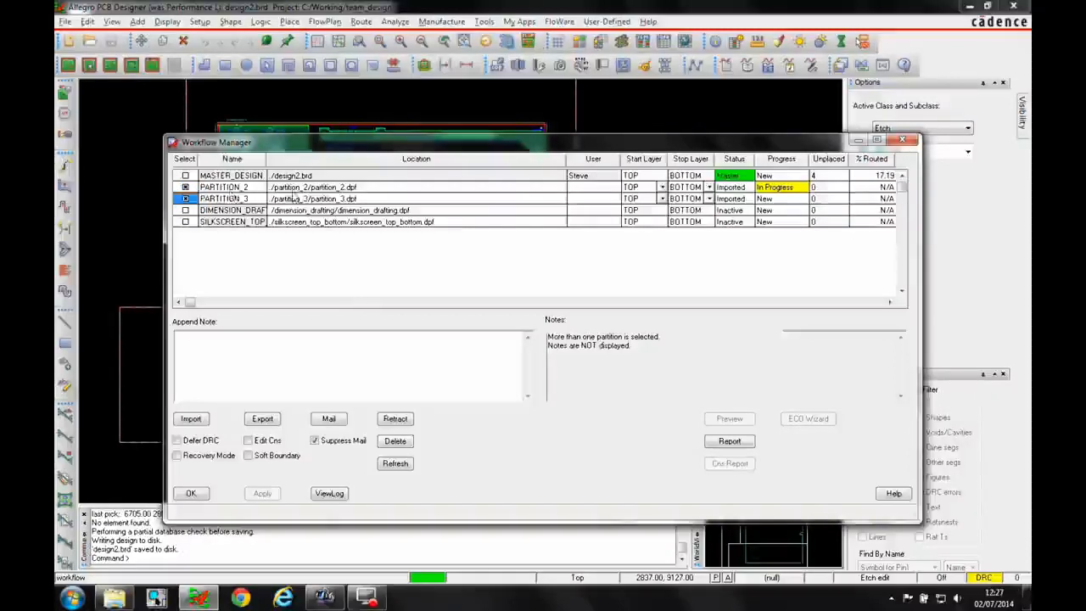
click(250, 446)
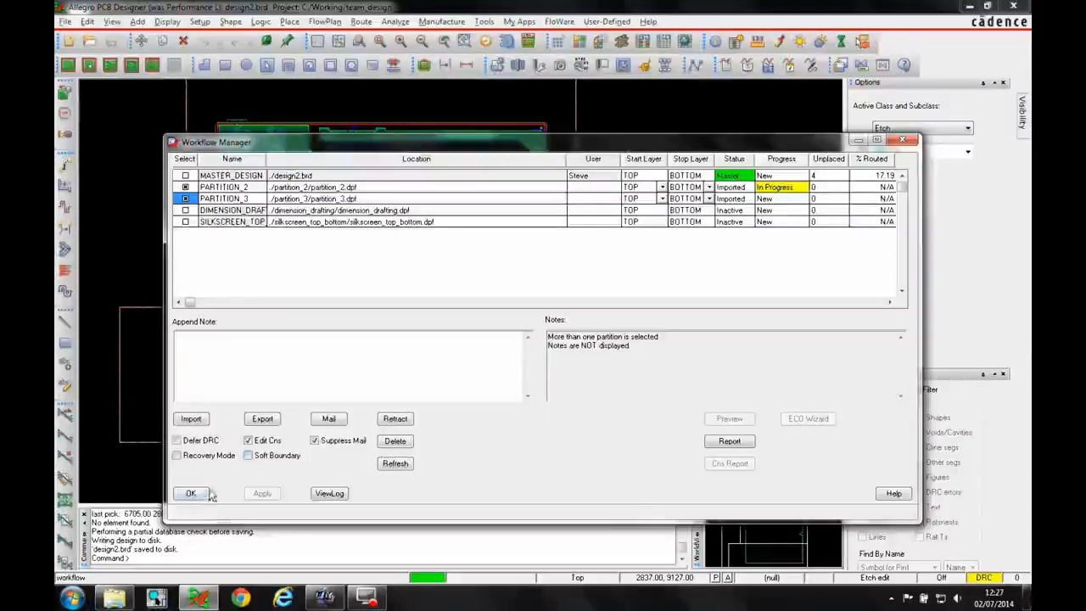
click(263, 419)
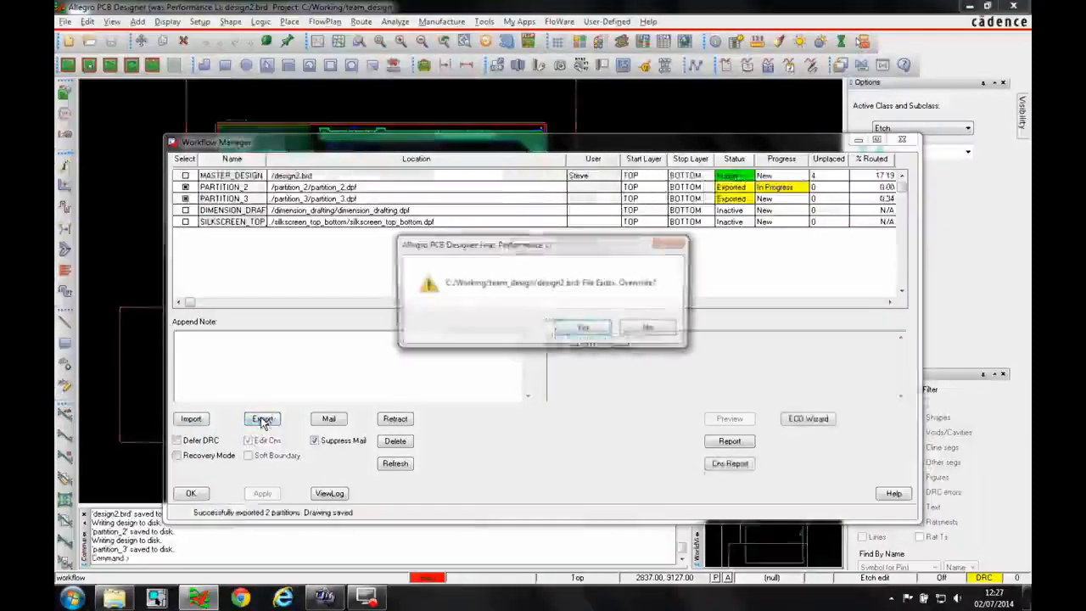
click(581, 328)
click(191, 492)
Open the recent design partition_2.dpf
click(65, 21)
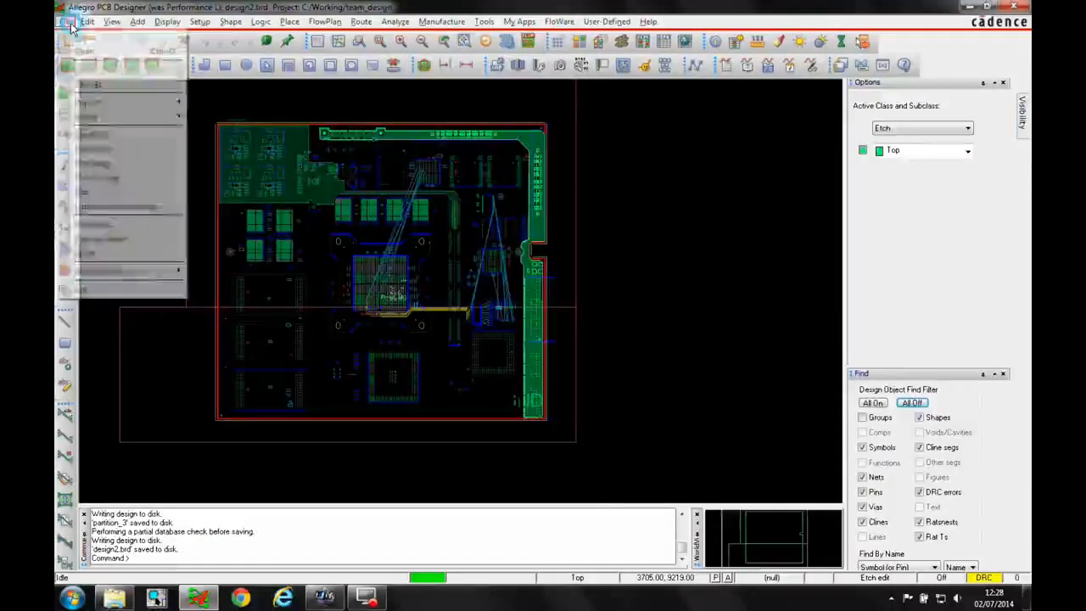
mouse_move(101, 273)
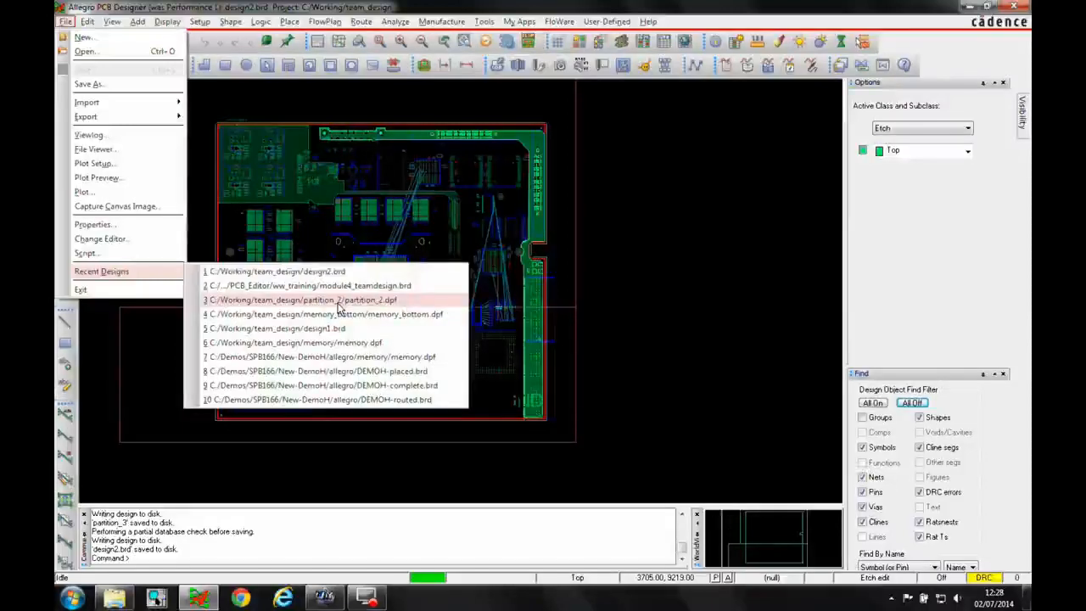
click(338, 302)
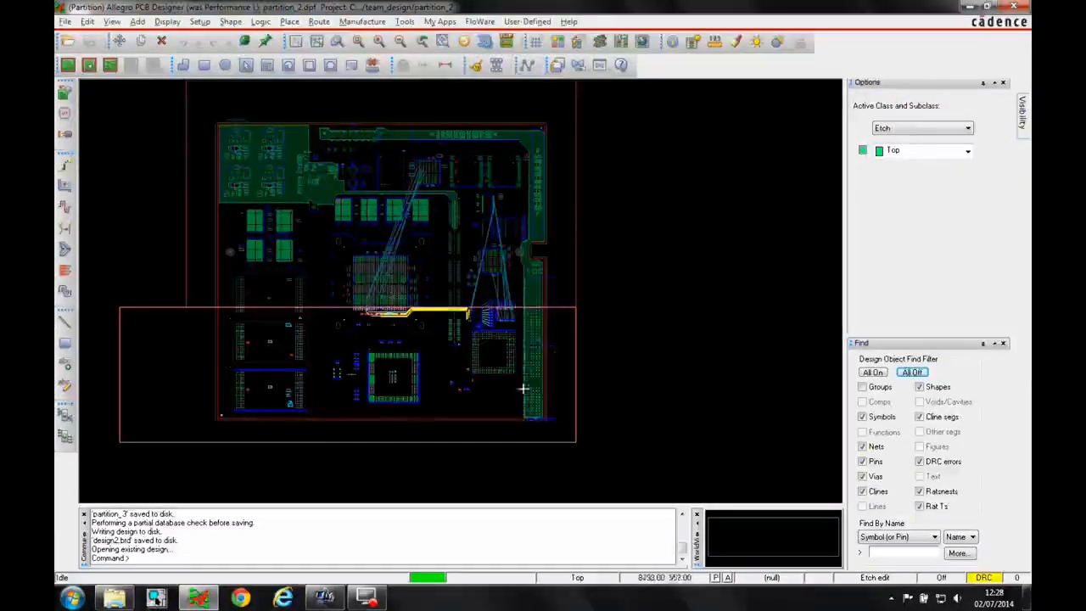
Open Constraint Manager and show the spacing Line worksheet for nets
click(620, 40)
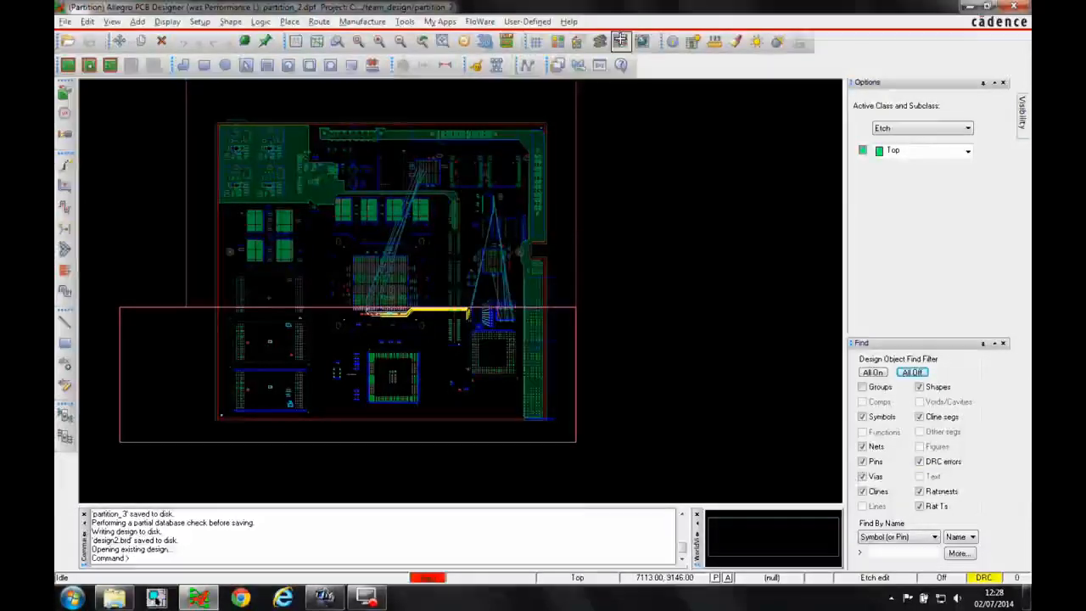
click(150, 533)
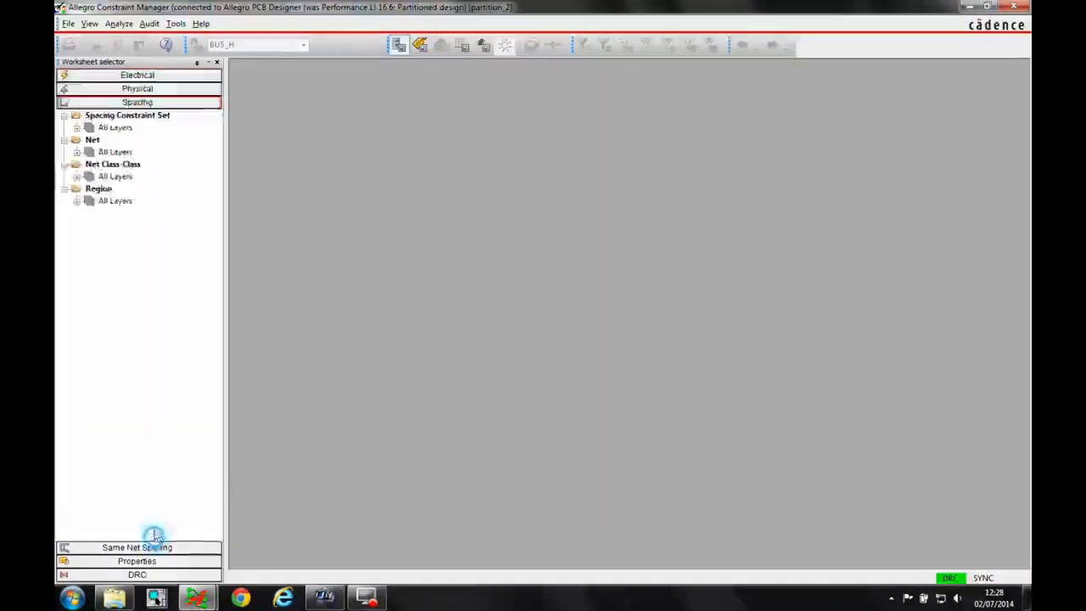
click(116, 152)
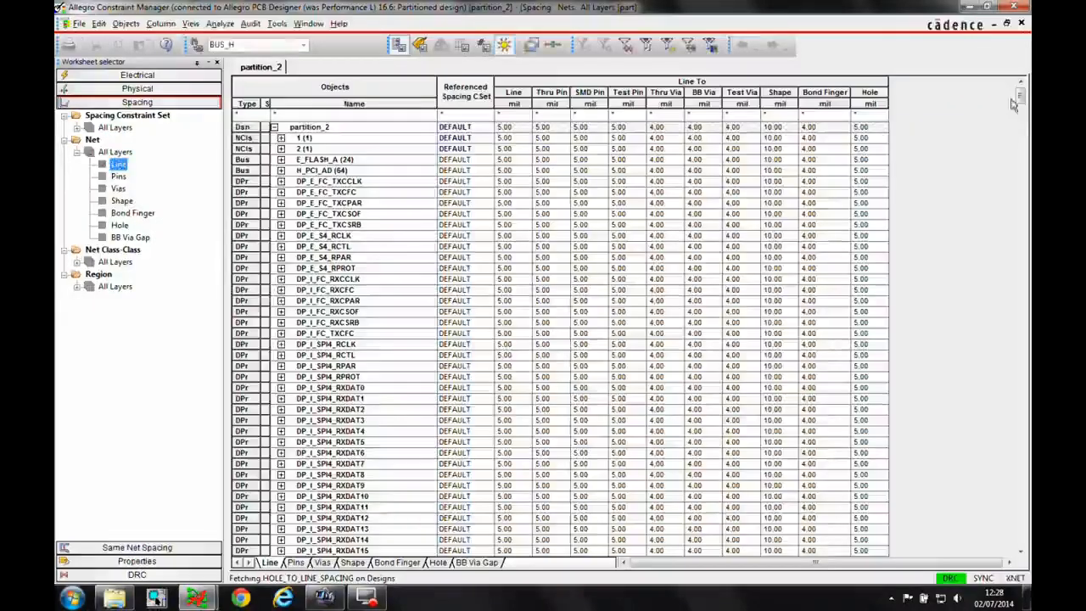
Create a net class from the I_SP_AD<0> through I_SP_AD<7> nets for both physical and spacing
drag(1020, 96, 1026, 429)
scroll(501, 274, up, 15)
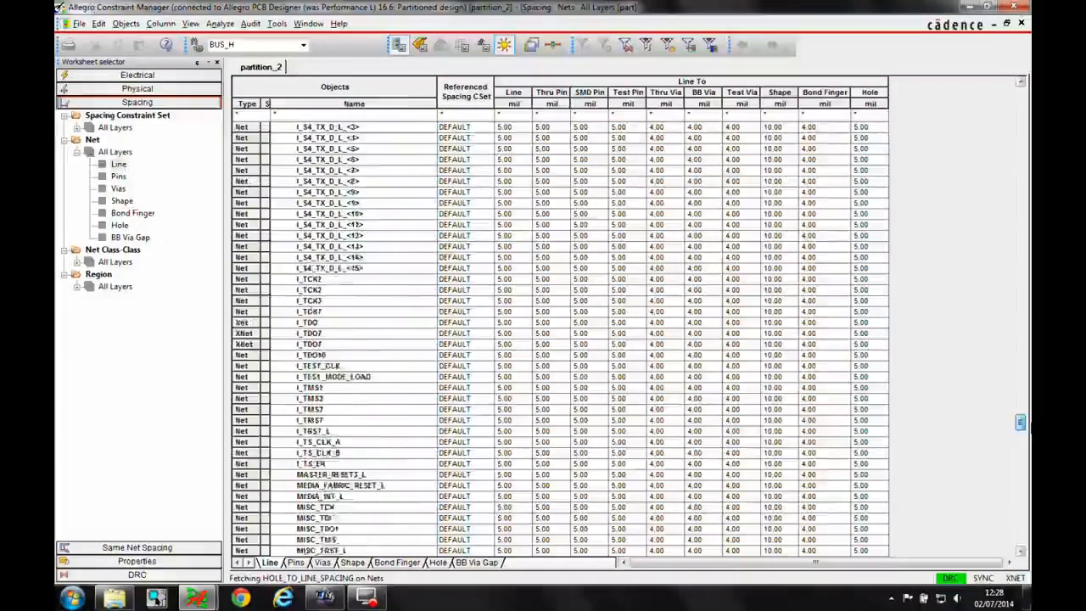
drag(340, 257, 326, 335)
right_click(327, 337)
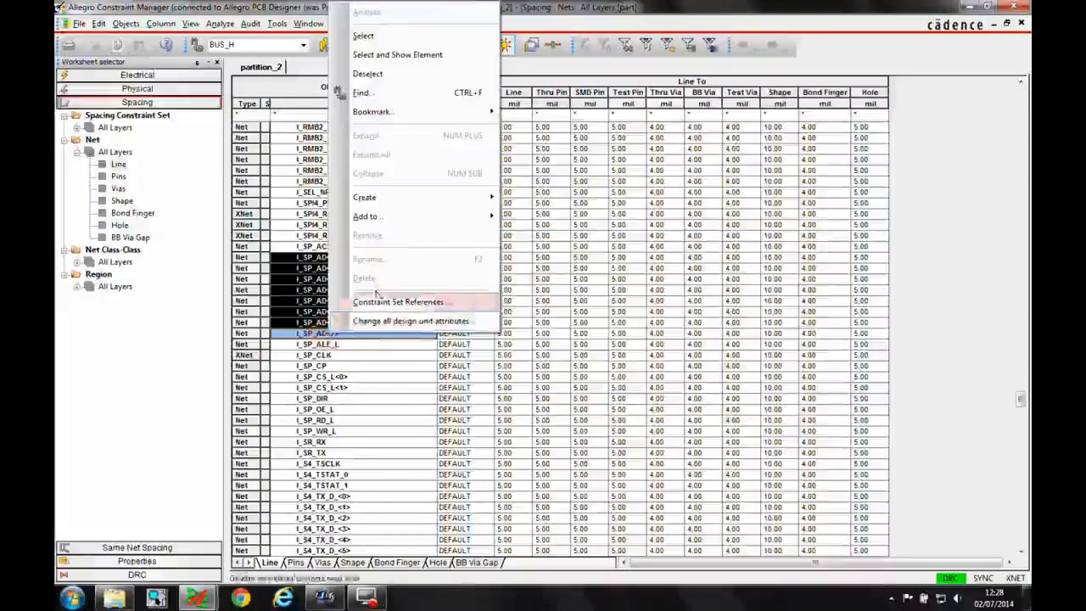
mouse_move(365, 196)
click(530, 199)
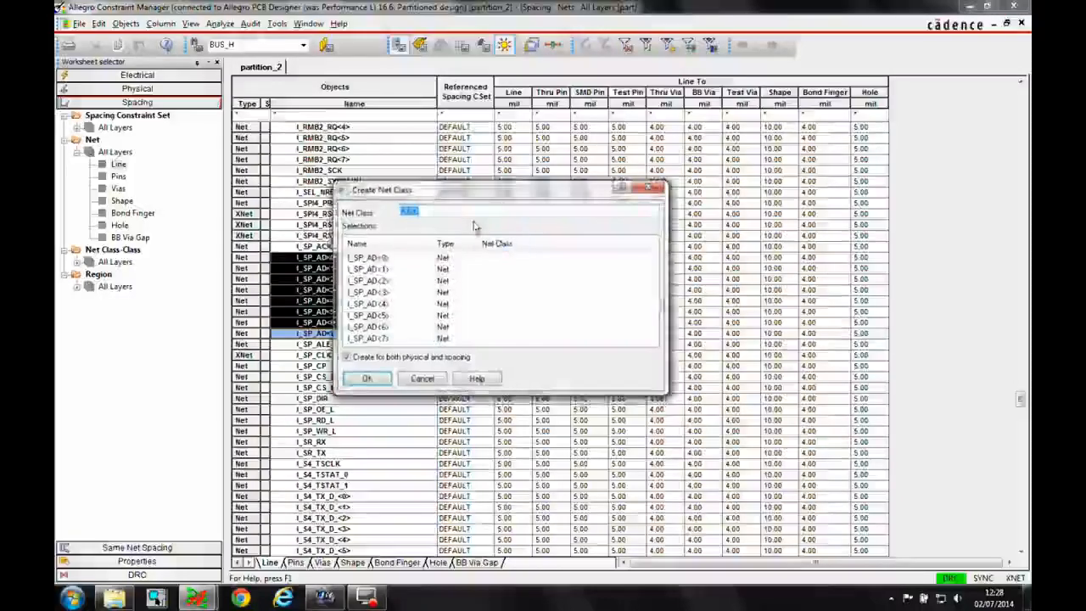
click(366, 376)
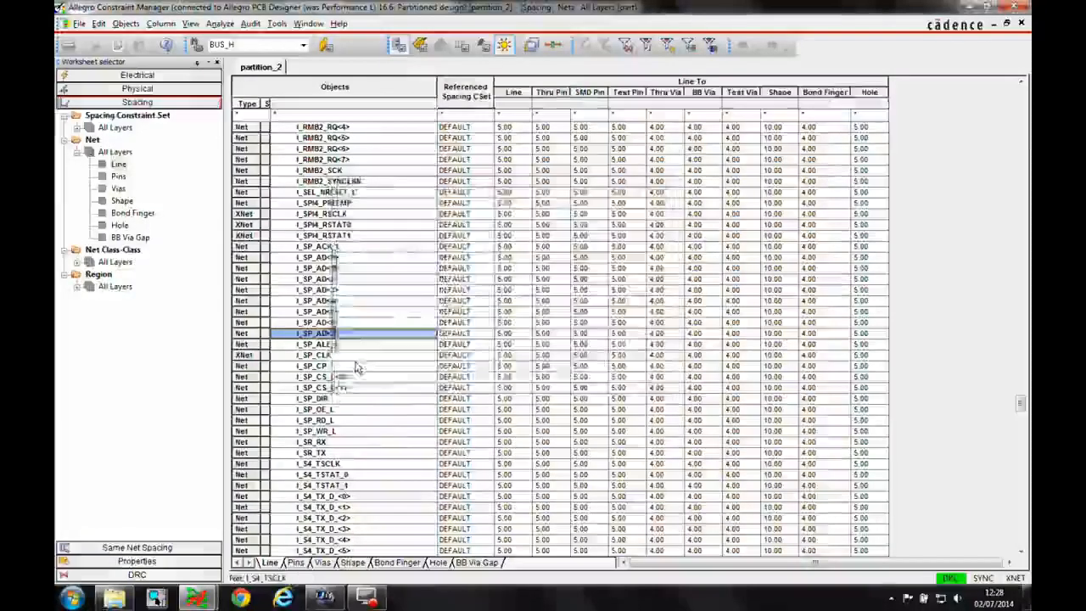
Create a class-to-class spacing rule between CLS1 and itself in the Net Class-Class Line worksheet
click(117, 262)
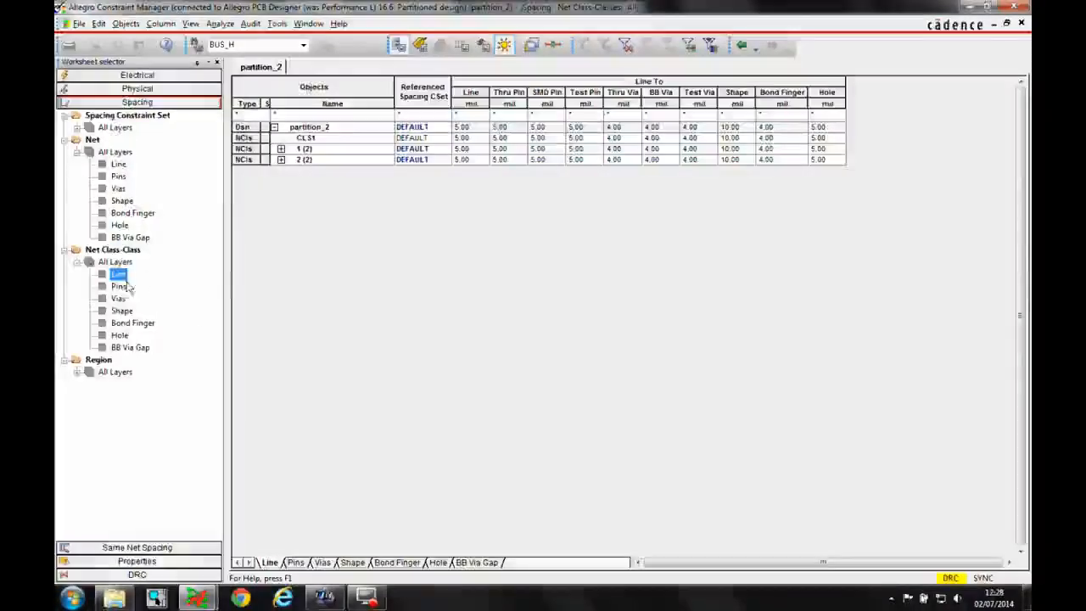
click(330, 140)
right_click(331, 142)
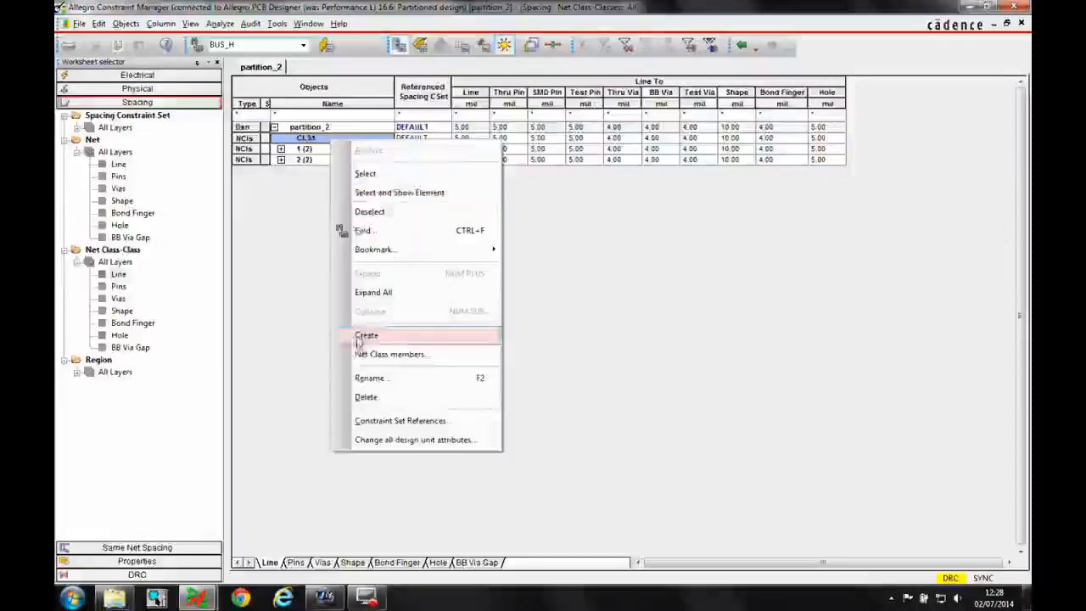
mouse_move(369, 335)
click(537, 337)
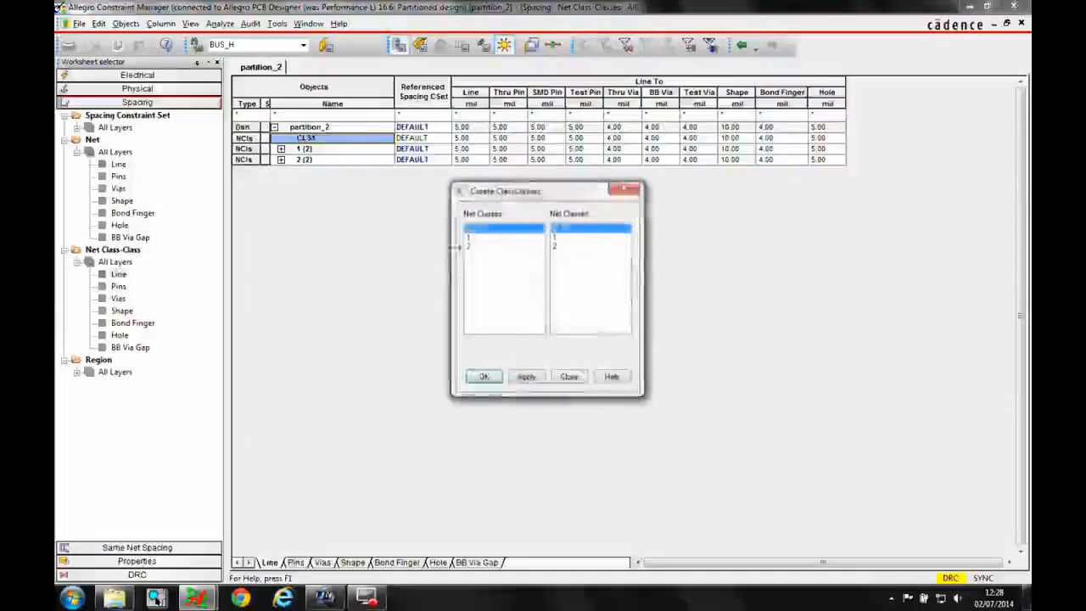
click(527, 377)
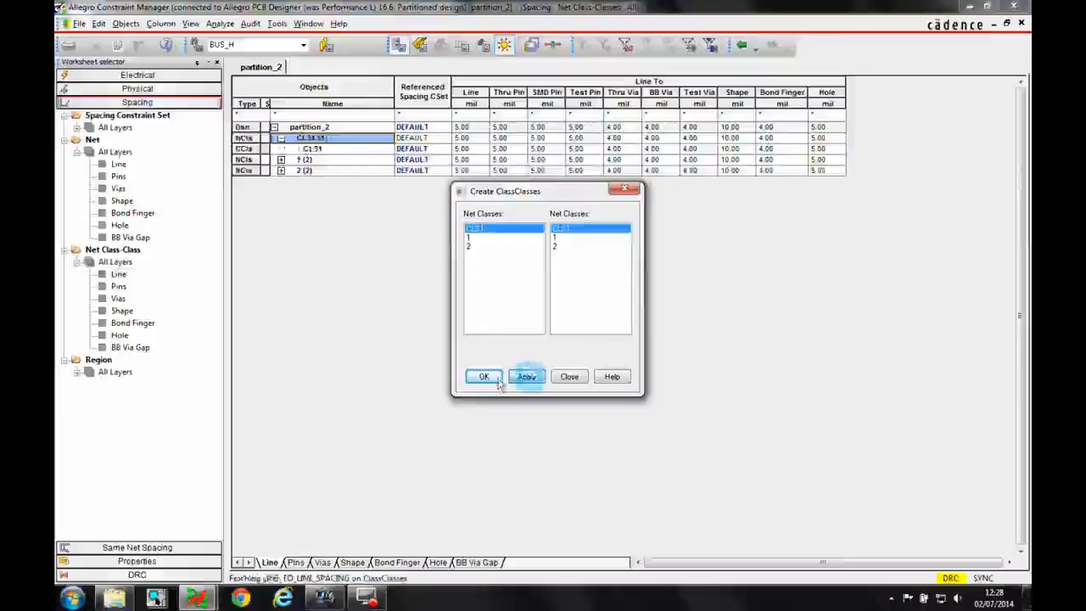
click(483, 376)
Set the CLS1-to-CLS1 line spacing to 10 mil
click(467, 149)
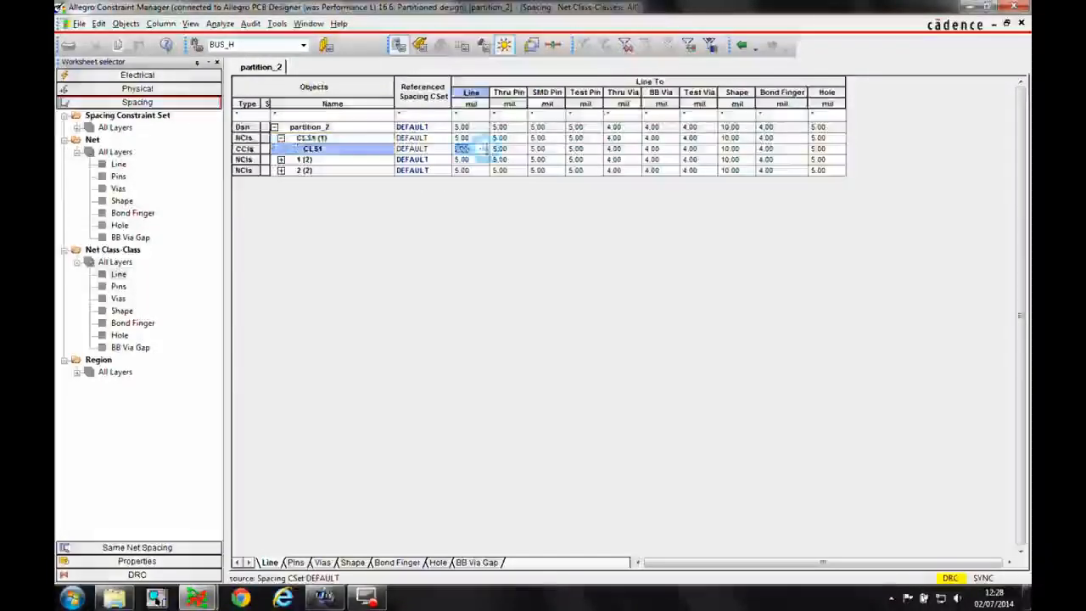
text(10)
click(504, 159)
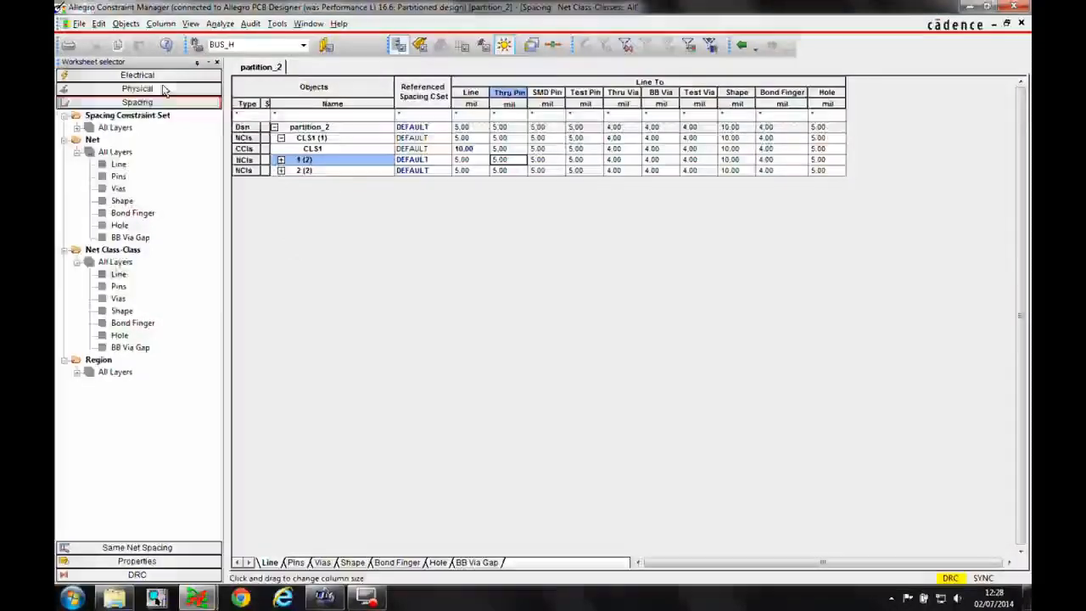
Set the PCI_AD_BUS electrical constraint set's total etch length to 6000 mil minimum and 8000 mil maximum
click(137, 75)
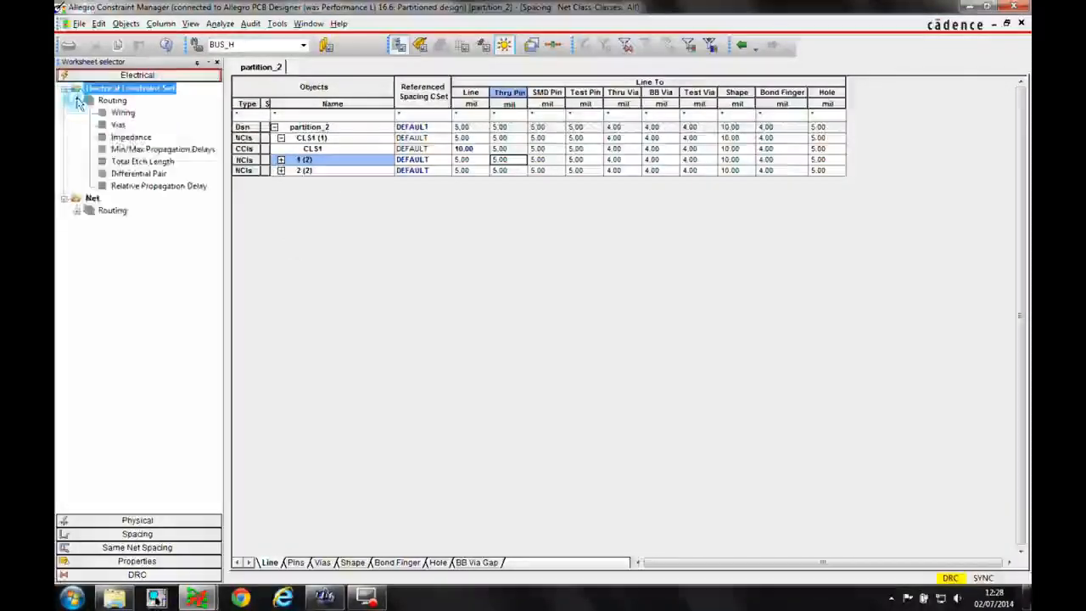
click(142, 160)
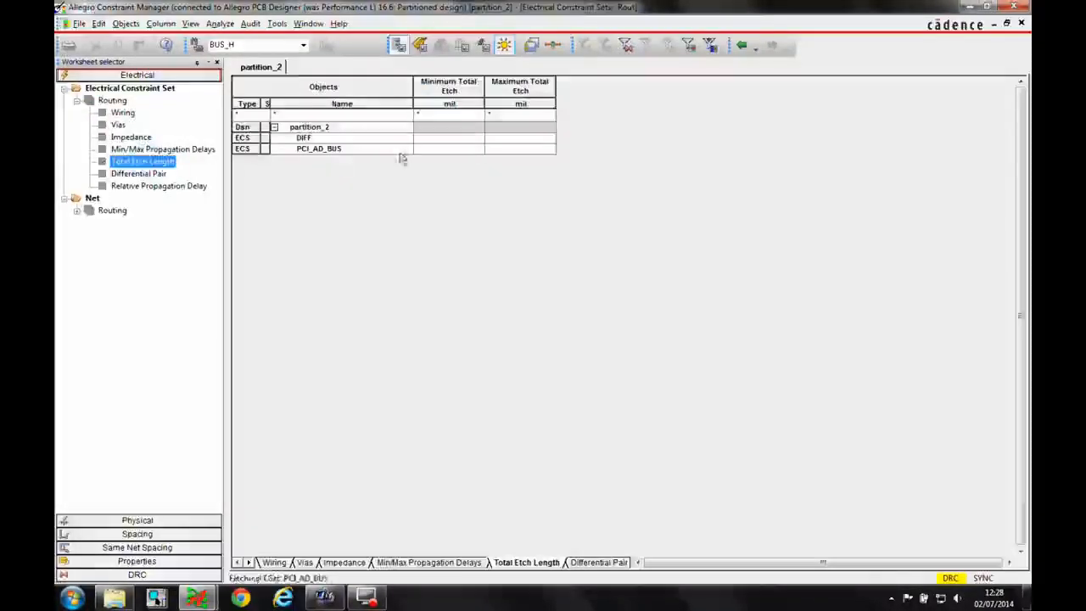
click(450, 141)
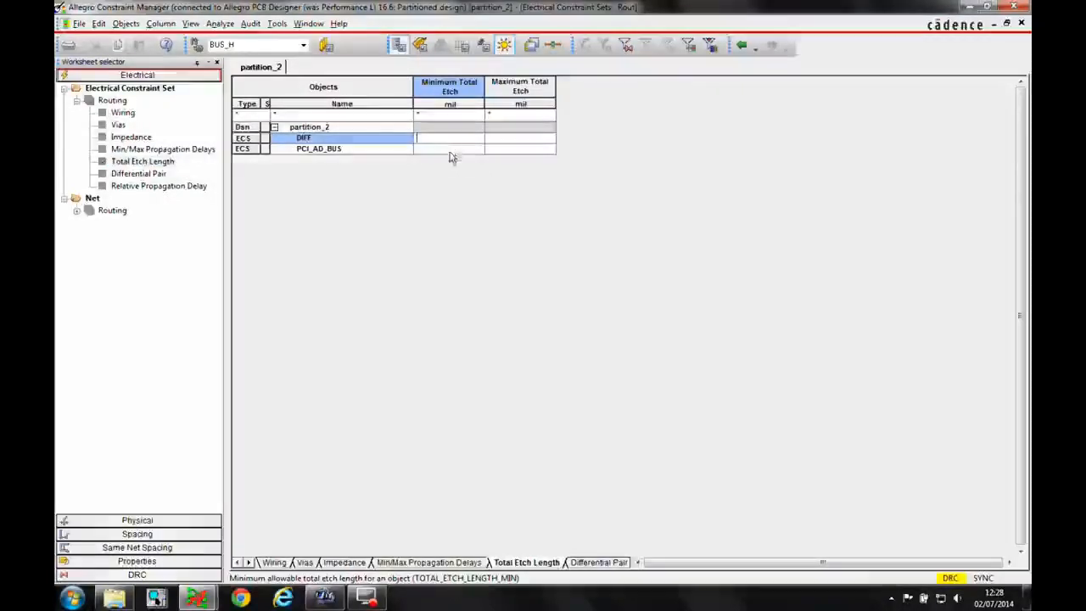
click(450, 150)
text(6000)
key(Tab)
text(8000)
key(Return)
Review the nets' Total Etch Length worksheet, then close Constraint Manager
double_click(109, 211)
click(123, 222)
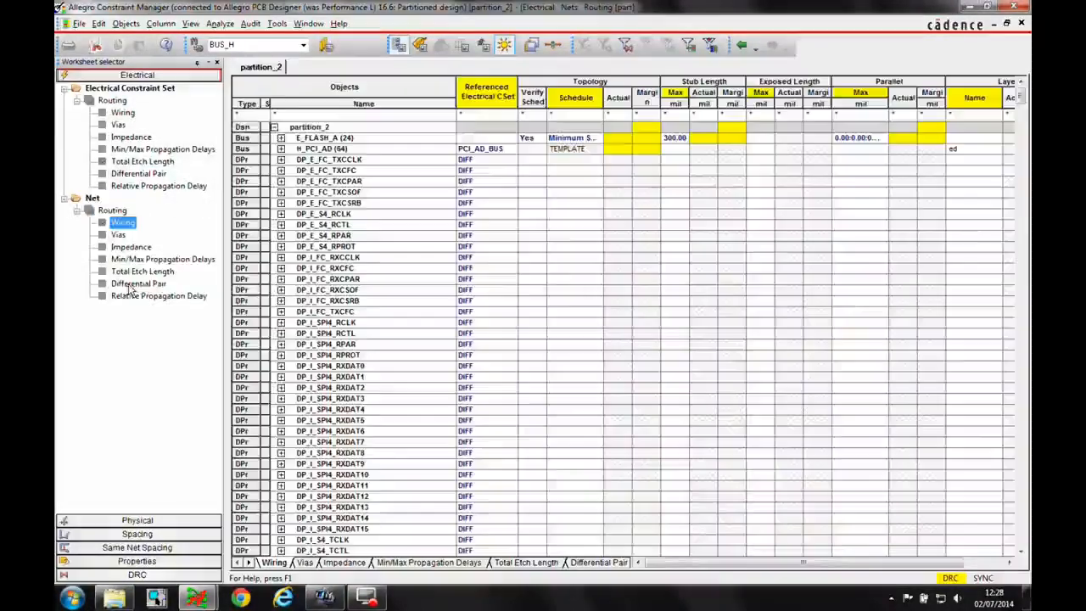
click(140, 272)
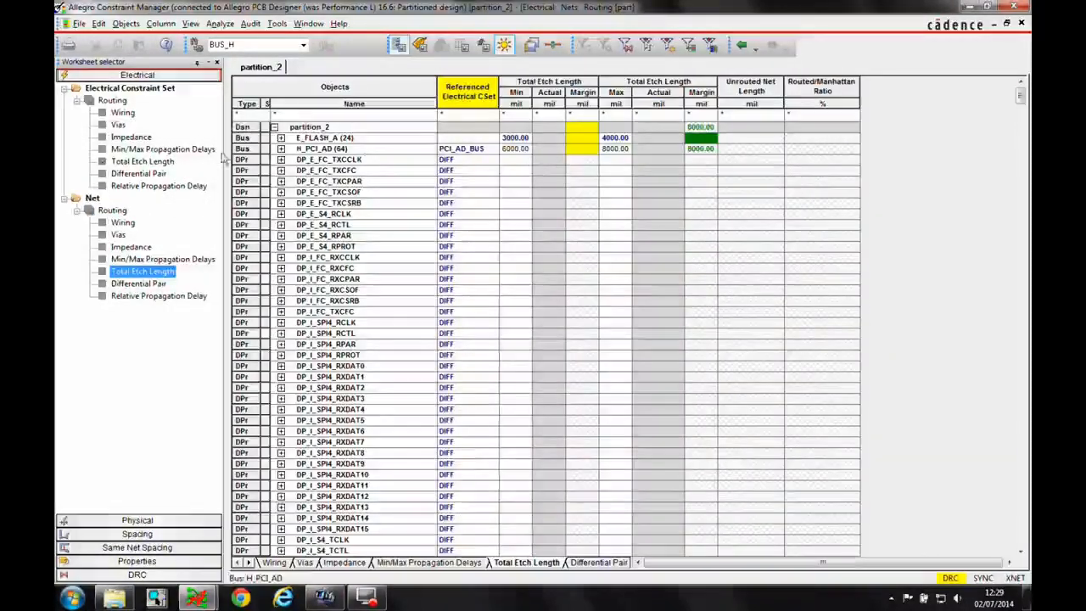
click(1012, 7)
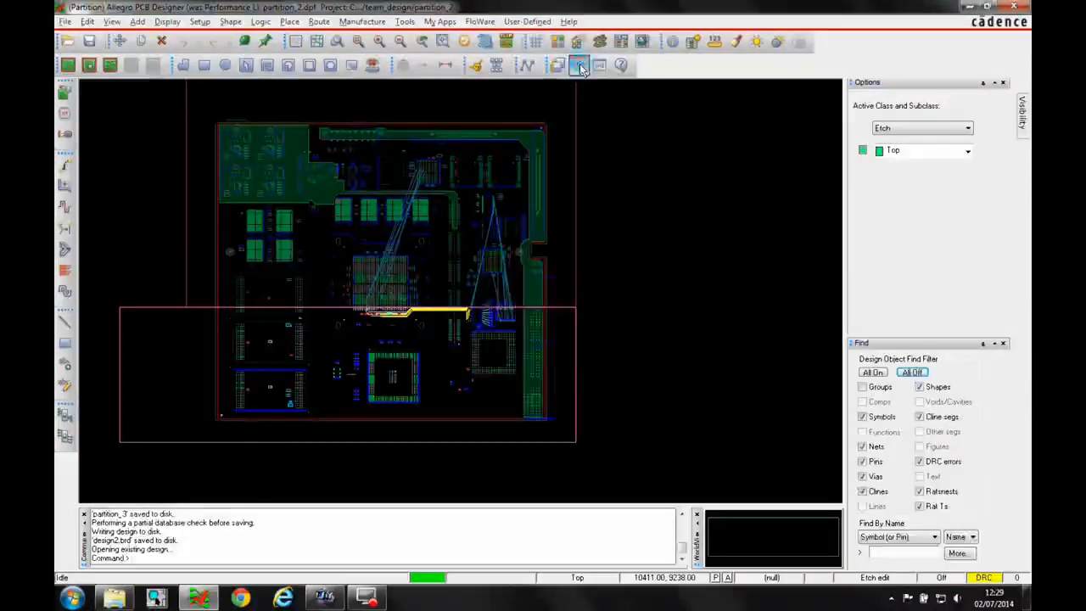
Slide the I_SP_AD<5> trace segment slightly left away from the neighbouring vias and end the Slide command
scroll(475, 314, up, 4)
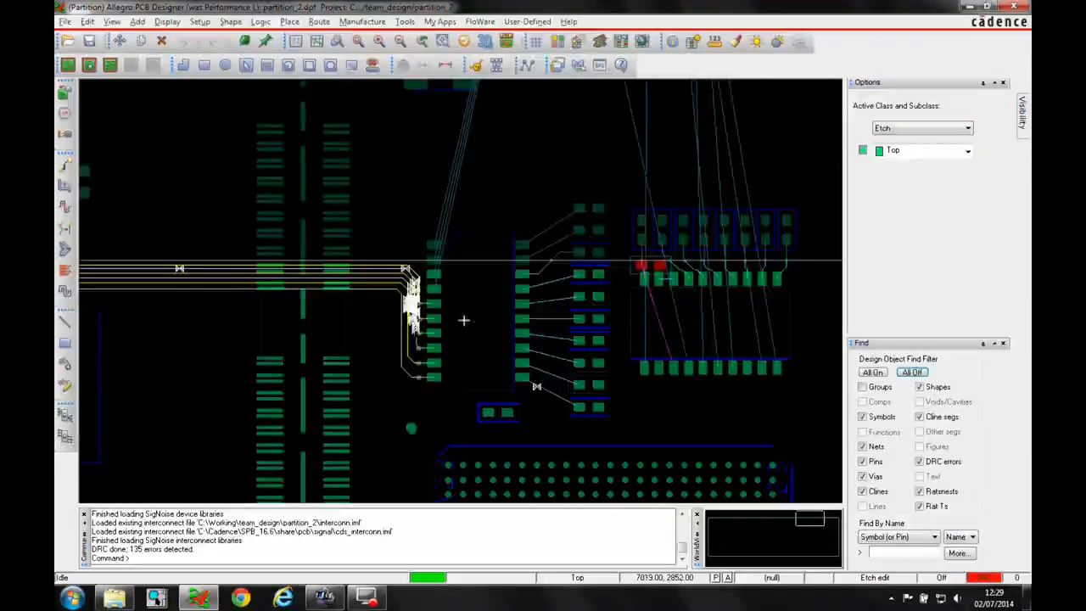
click(64, 184)
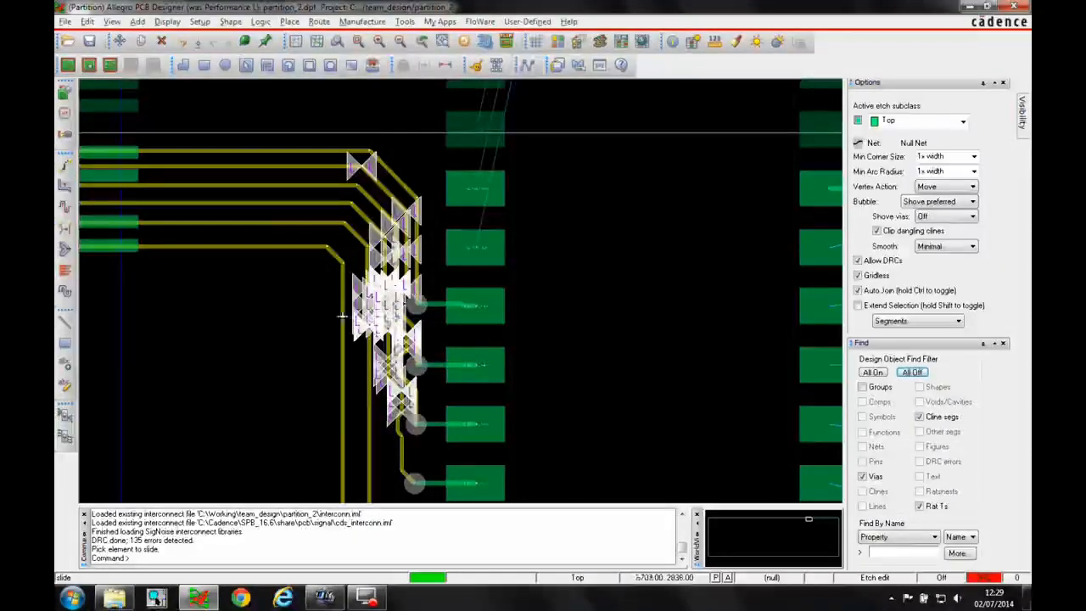
click(412, 257)
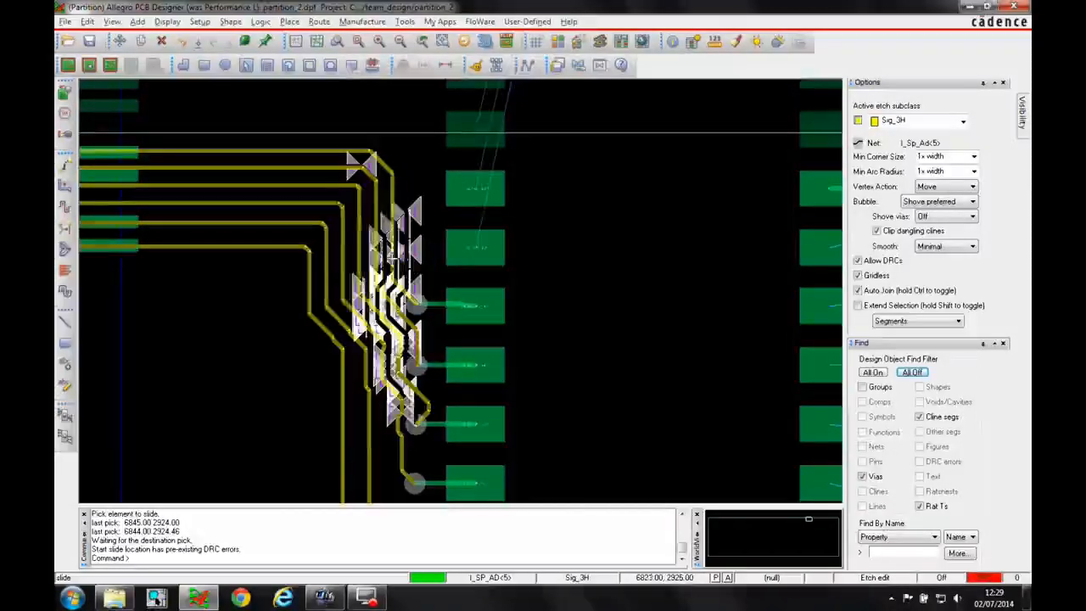
click(400, 256)
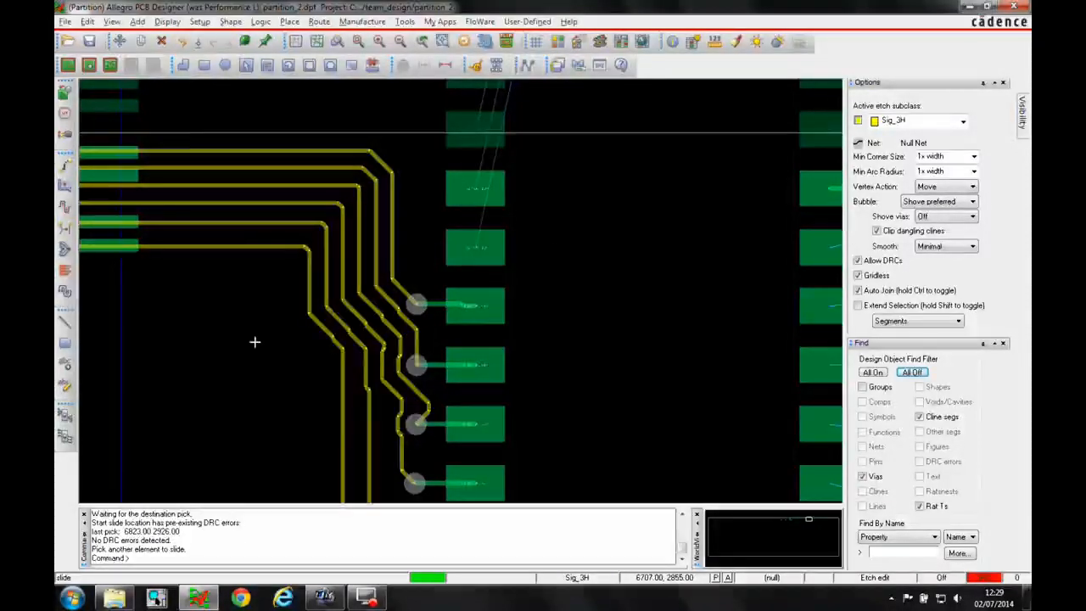
scroll(276, 348, down, 2)
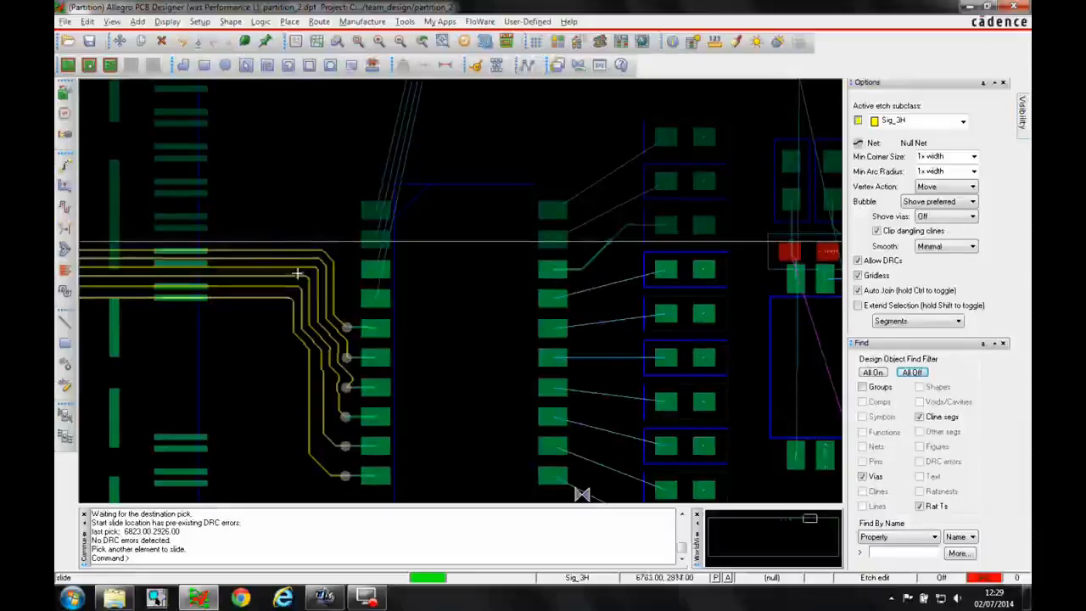
right_click(262, 329)
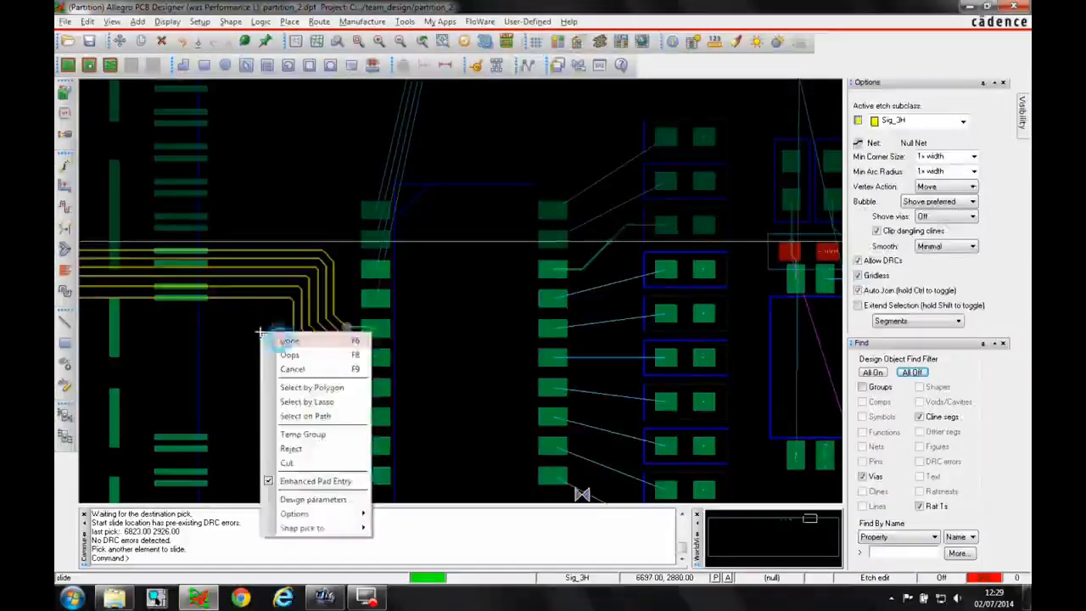
click(282, 337)
Save partition_2.dpf, overwriting the existing file
click(88, 64)
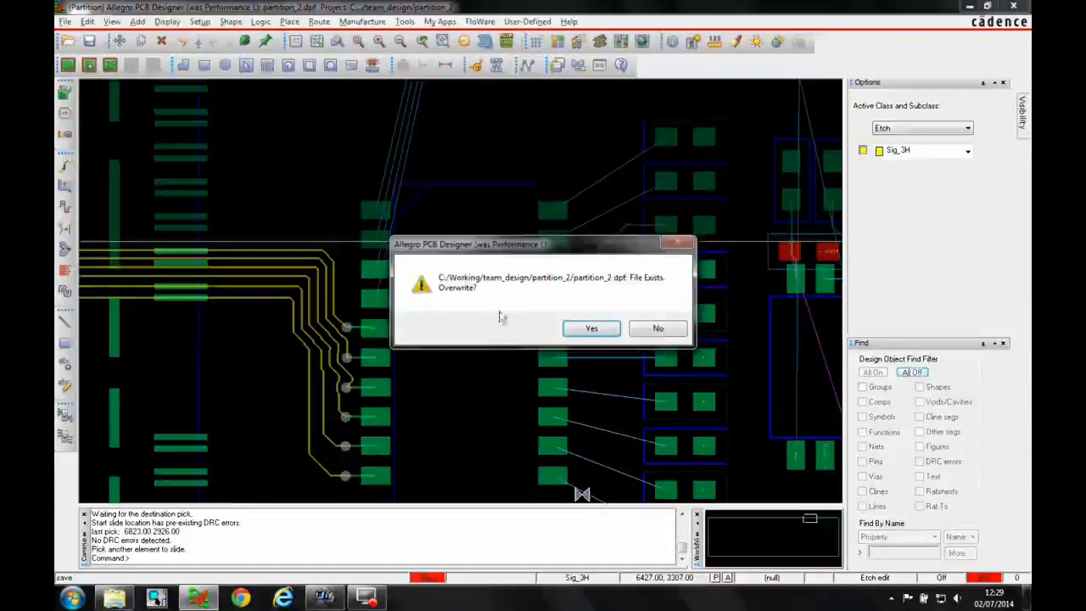
click(577, 331)
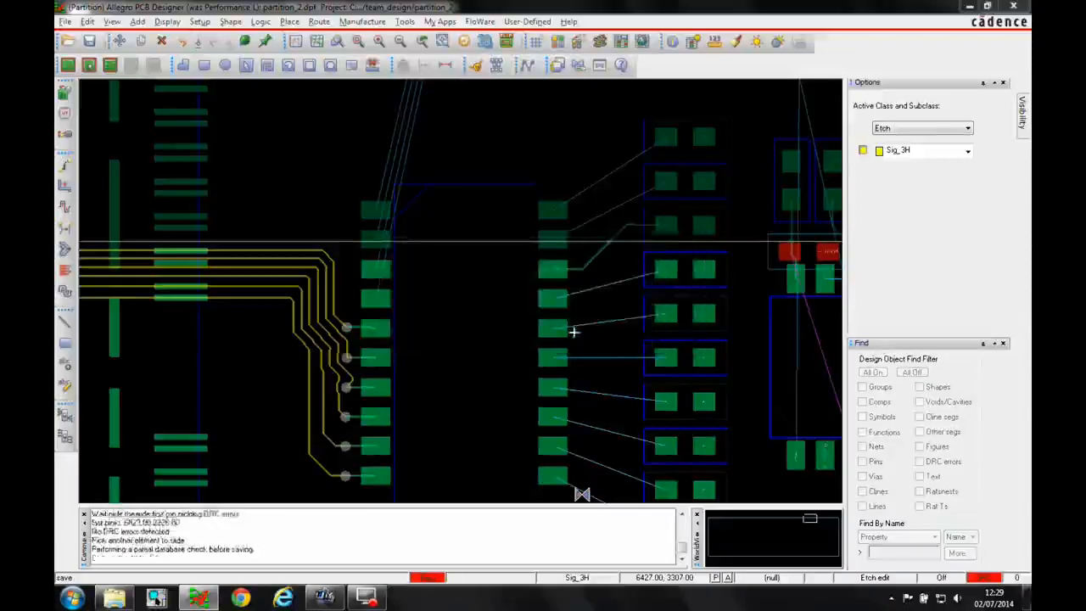
Reopen the master design design2.brd from the recent files list
click(64, 21)
mouse_move(138, 242)
click(303, 256)
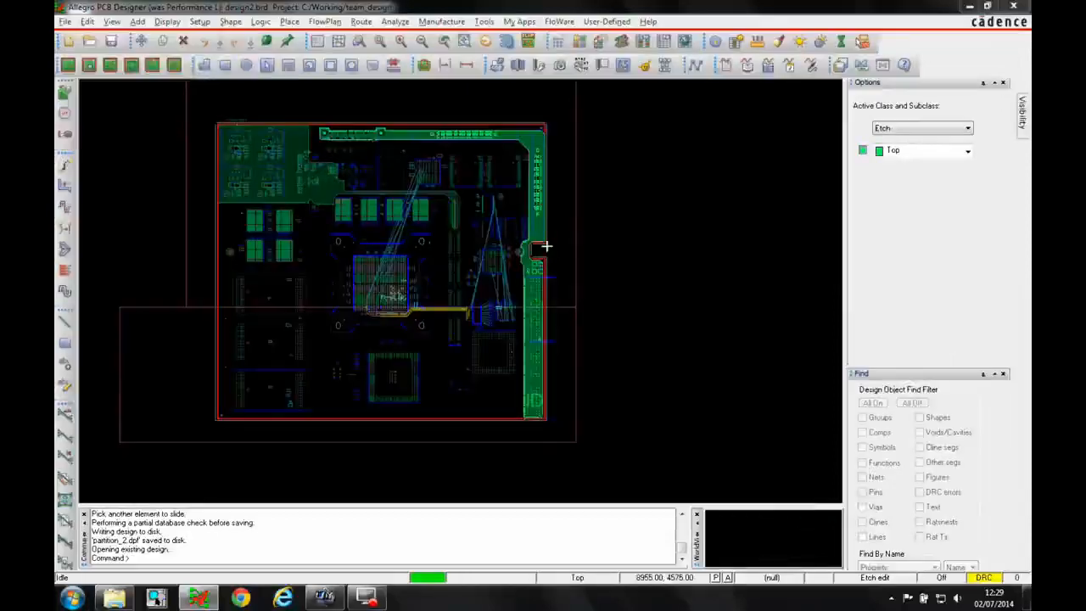
Open the design partition Workflow Manager, select PARTITION_2 and generate its constraint difference report
click(291, 23)
mouse_move(331, 174)
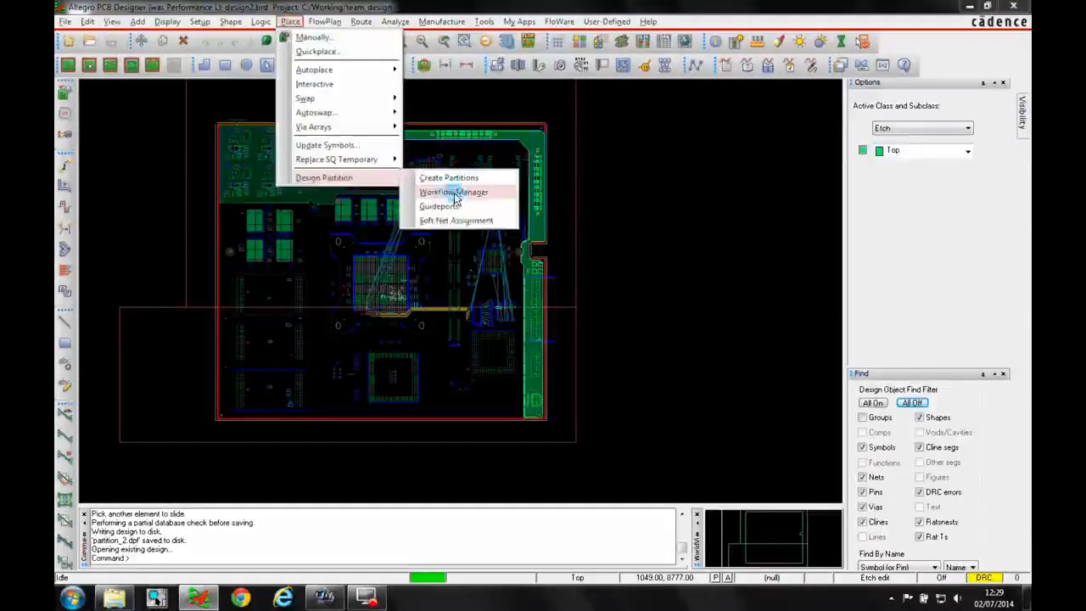
click(450, 192)
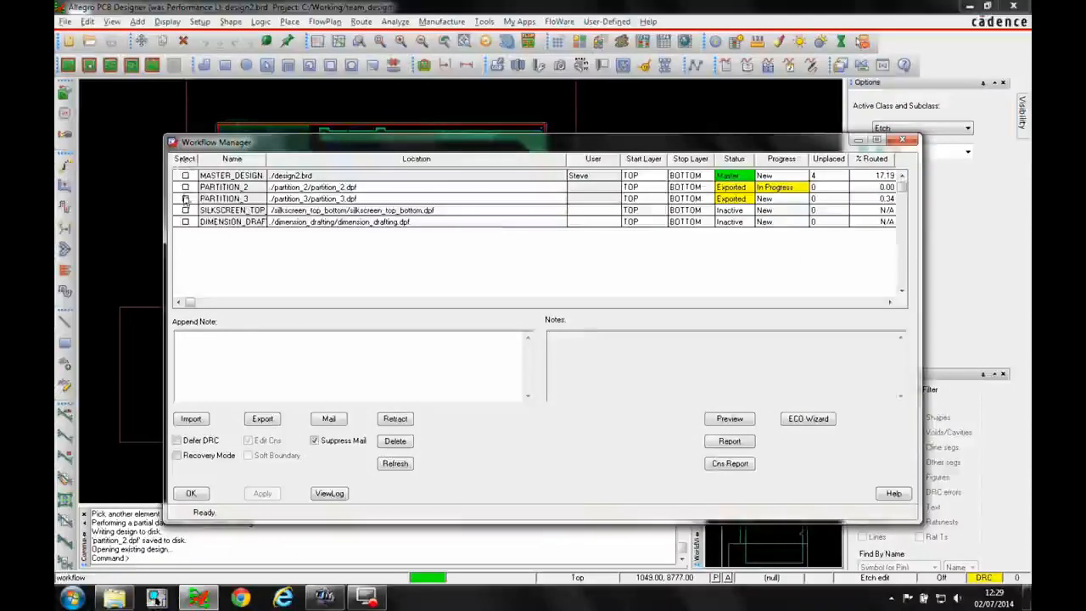
click(185, 187)
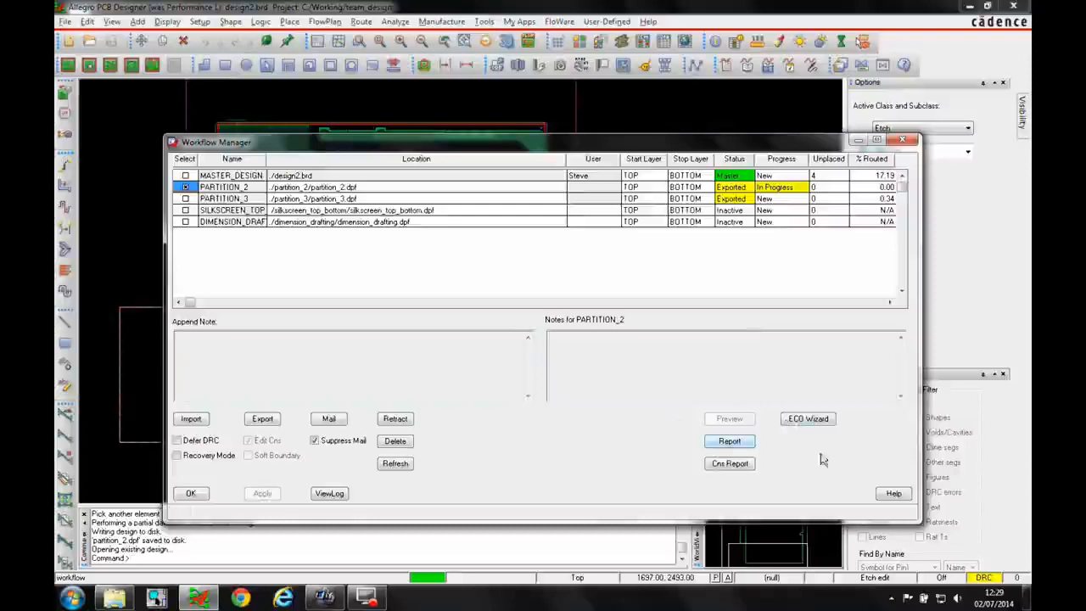
click(737, 466)
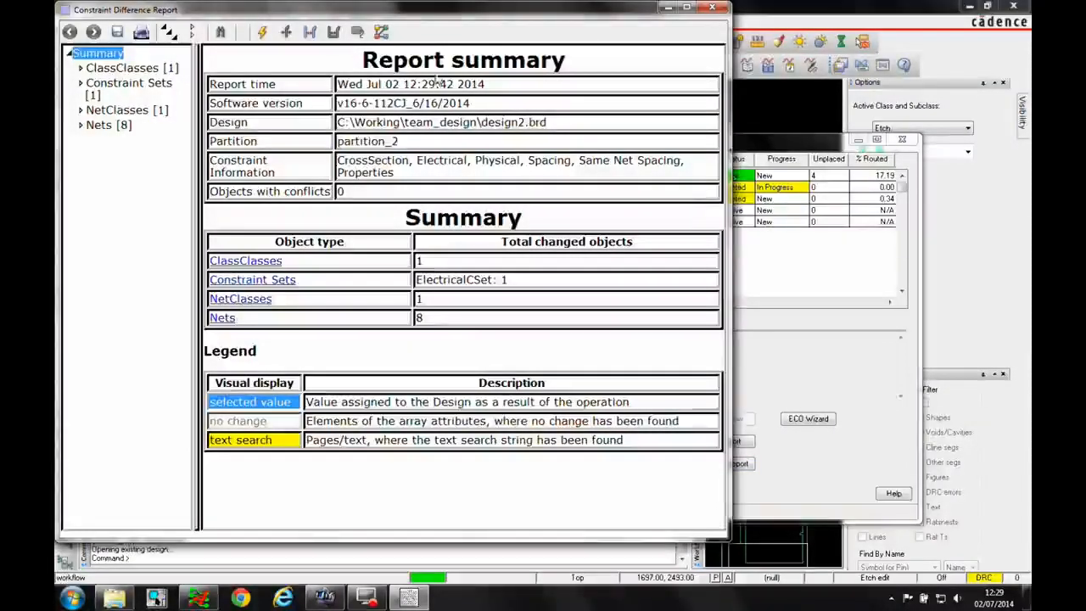
Expand the ClassClasses, Constraint Sets, NetClasses and Nets branches of the constraint difference report to review the changes
click(81, 68)
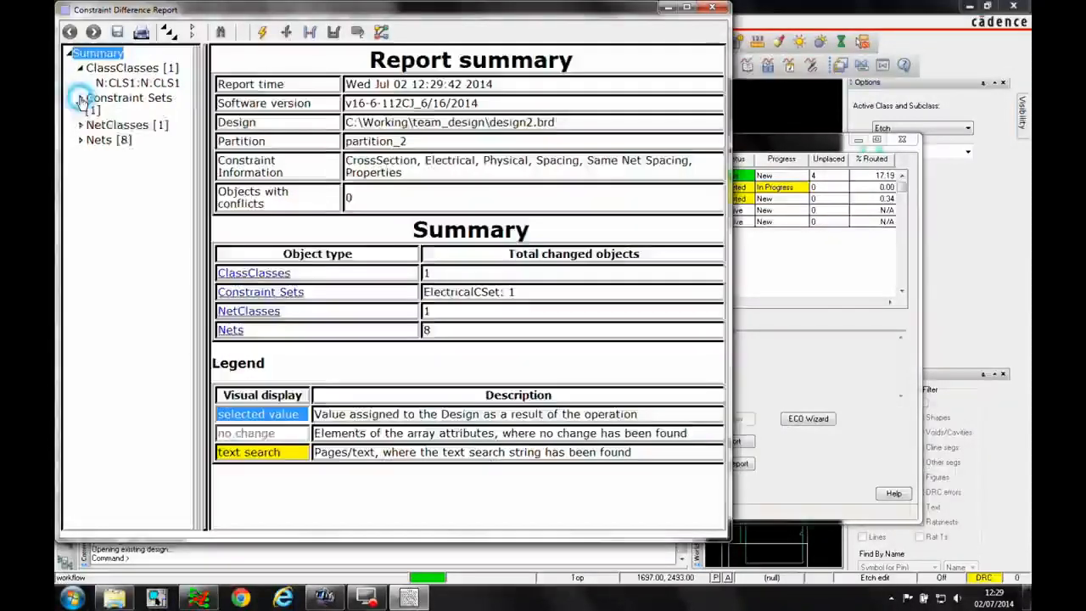
click(81, 100)
click(81, 141)
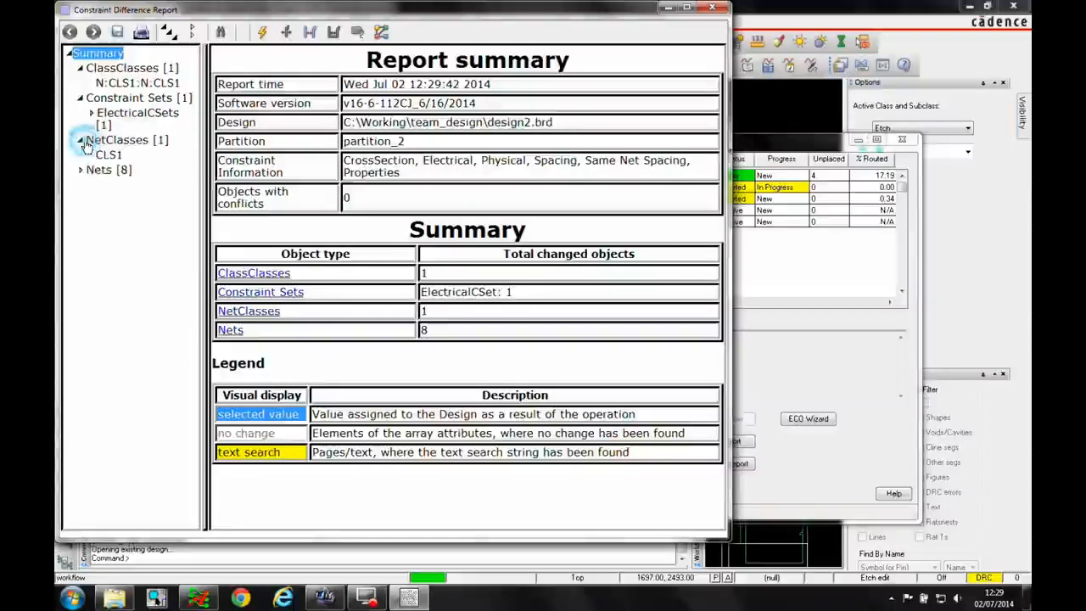
click(81, 169)
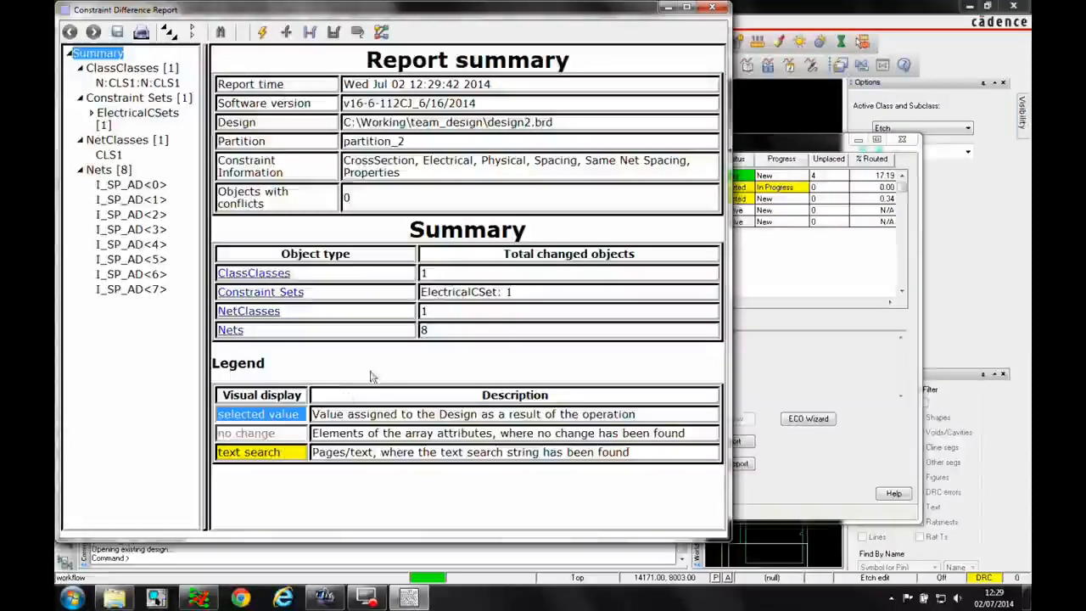
Close the constraint difference report and import the selected PARTITION_2 back into the master design
click(713, 9)
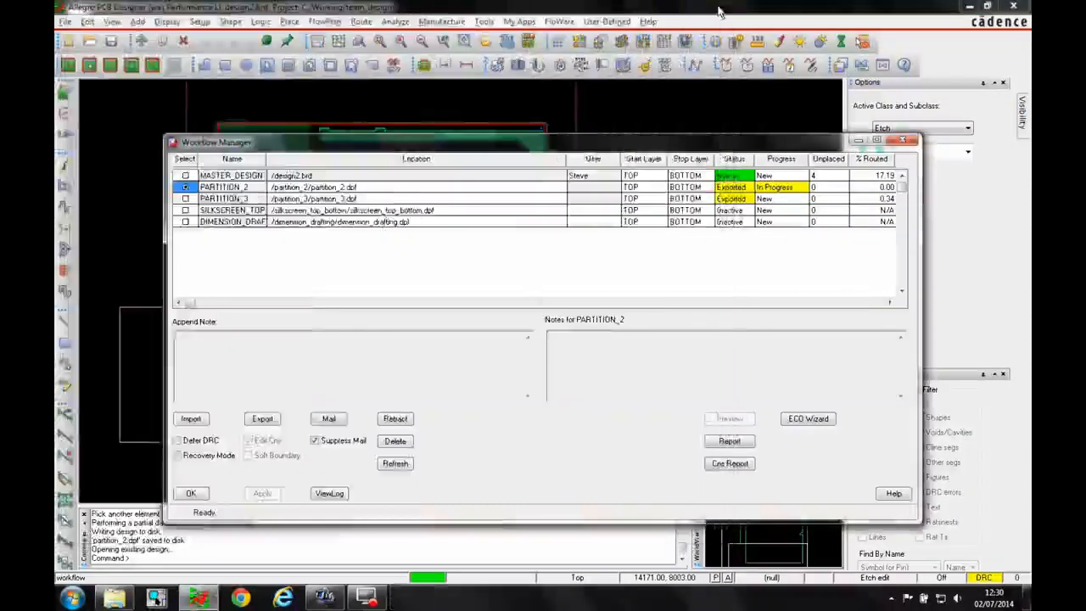
click(204, 422)
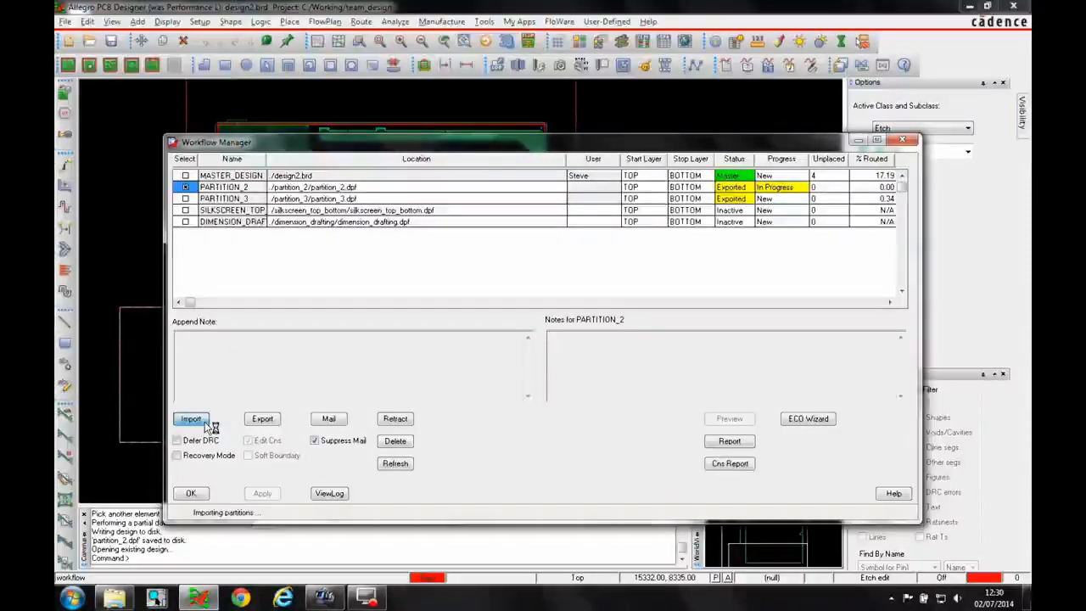